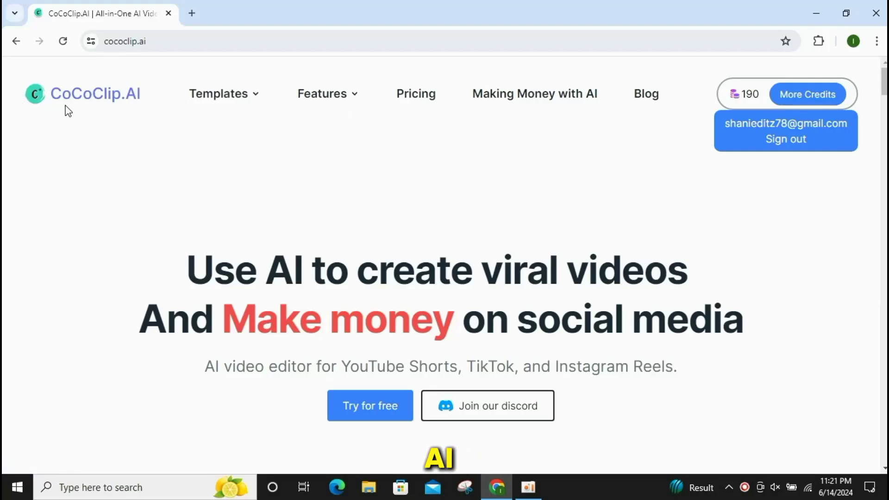
scroll(302, 354, "down", 5)
scroll(656, 252, "down", 3)
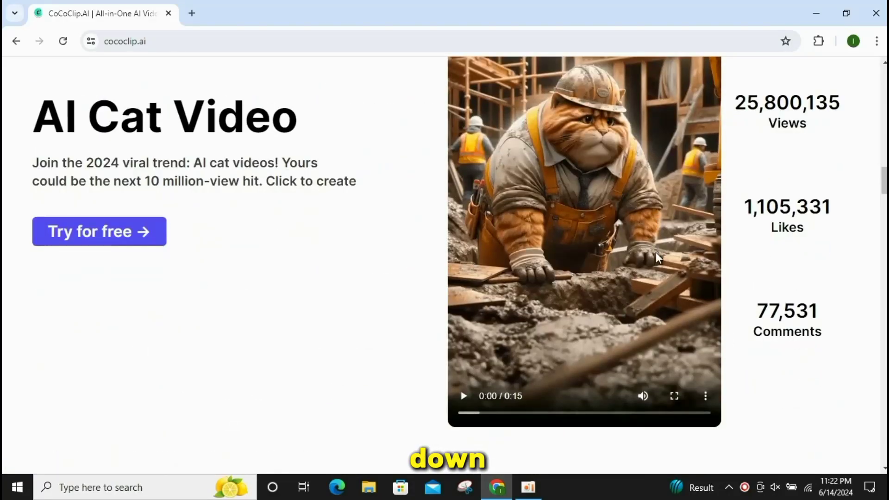
scroll(656, 251, "up", 2)
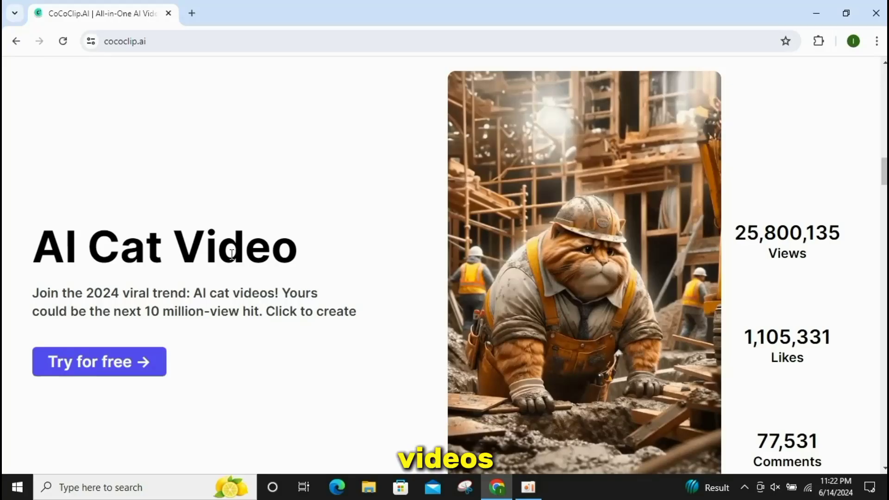
scroll(495, 344, "down", 5)
scroll(496, 345, "down", 1)
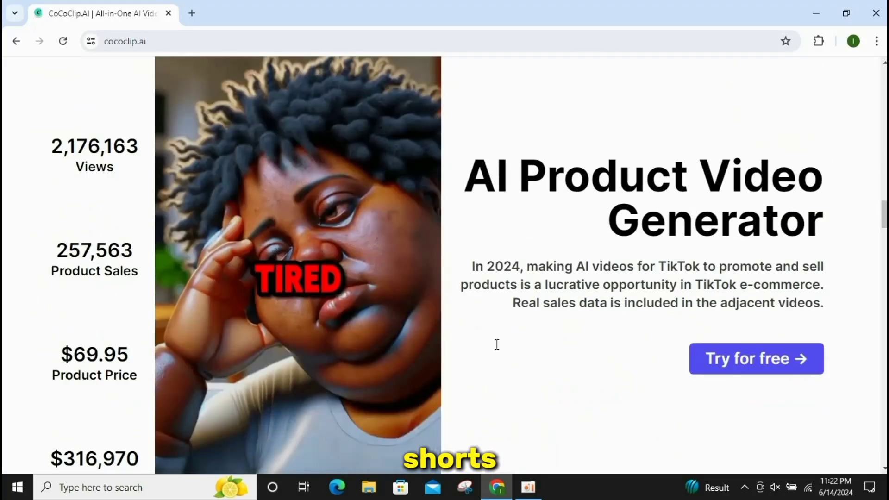
scroll(325, 222, "down", 5)
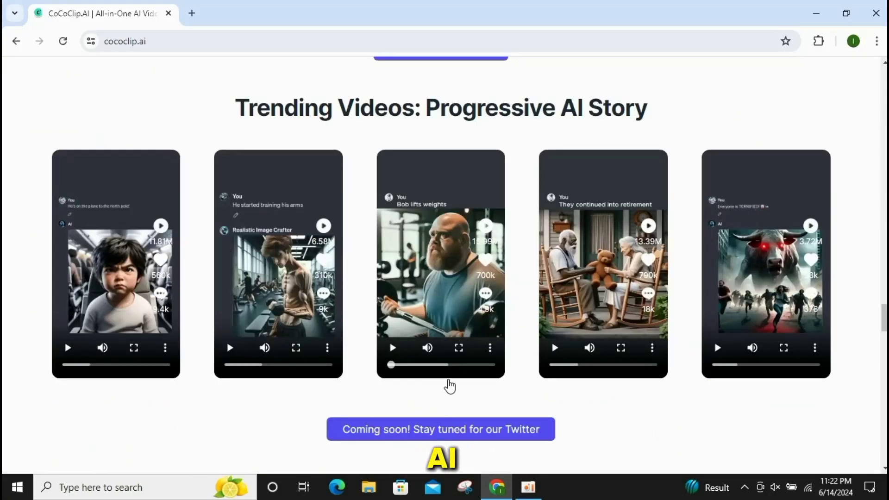
scroll(487, 347, "down", 5)
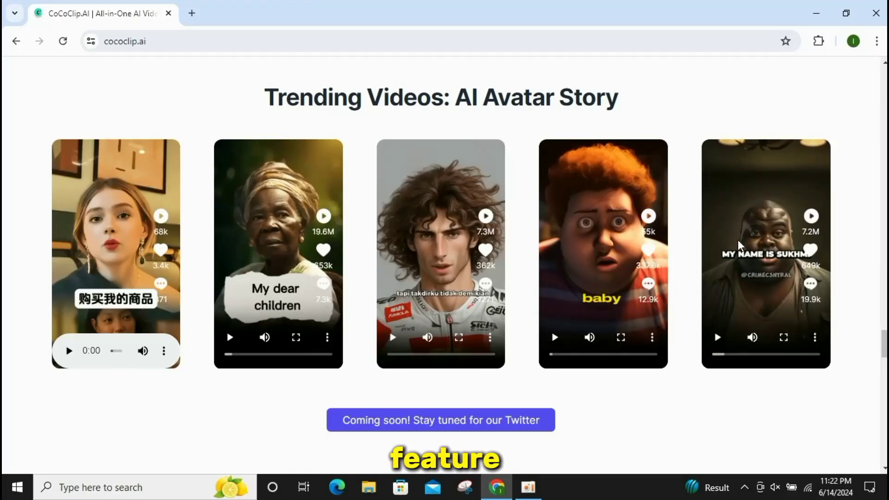
mouse_move(747, 337)
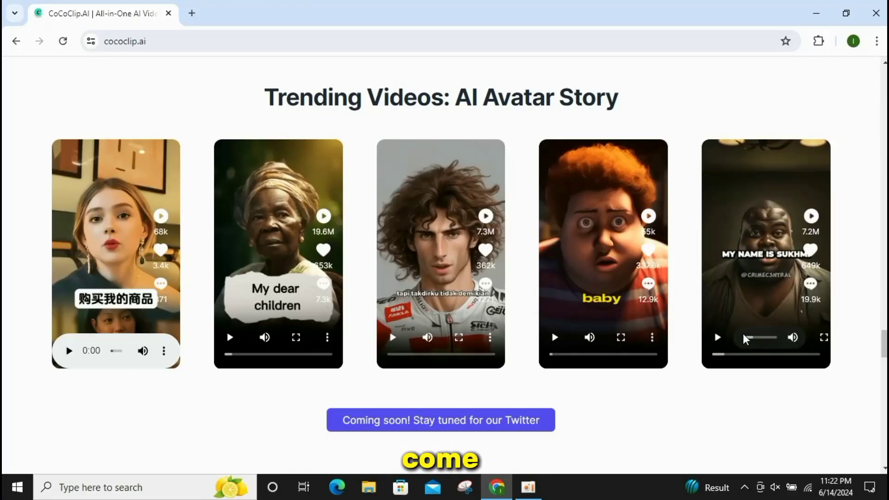
scroll(739, 287, "up", 4)
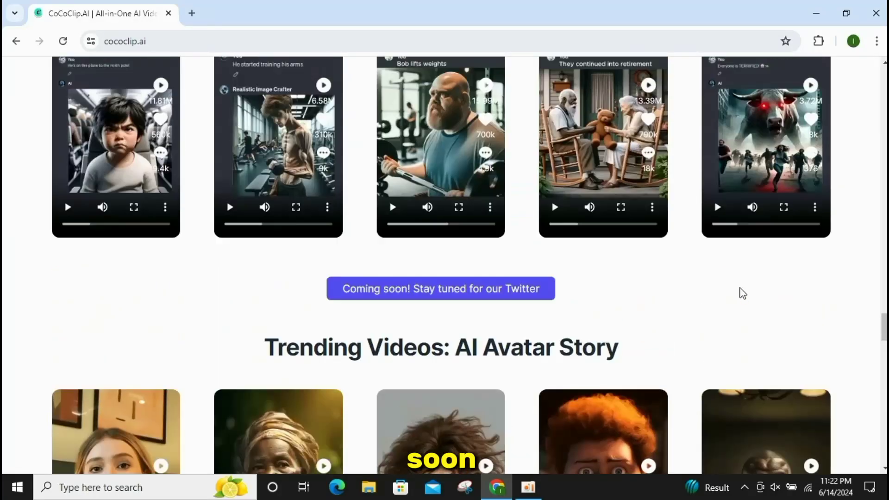
scroll(740, 287, "up", 5)
scroll(740, 288, "up", 3)
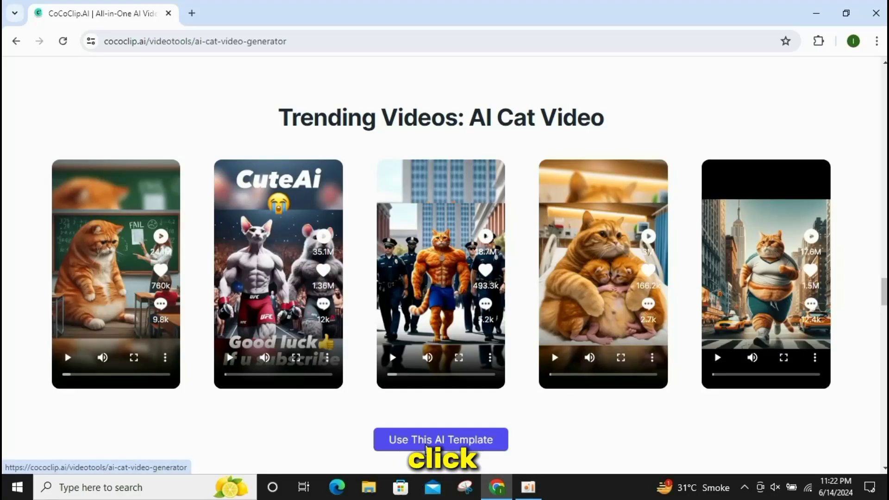
- Open the AI Cat Video Generator template and bring its Step 1 'Generate a story about' box into view
left_click(427, 448)
left_click(538, 295)
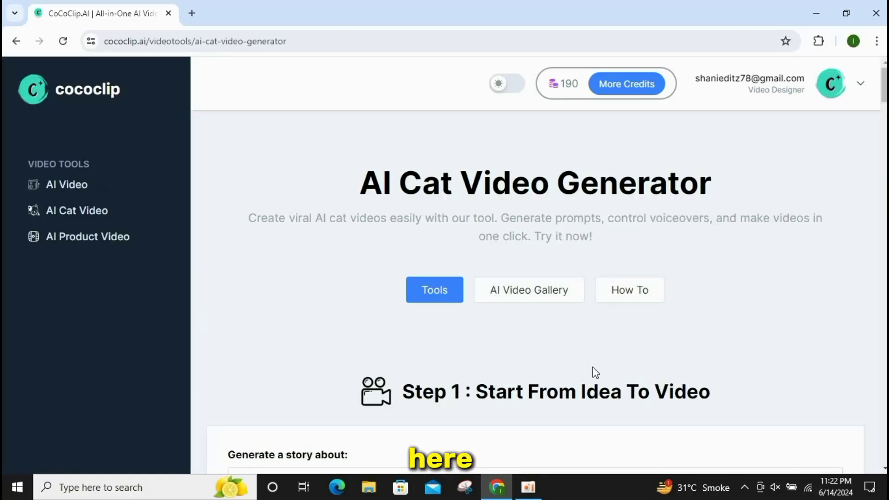
scroll(591, 369, "down", 2)
scroll(519, 327, "down", 1)
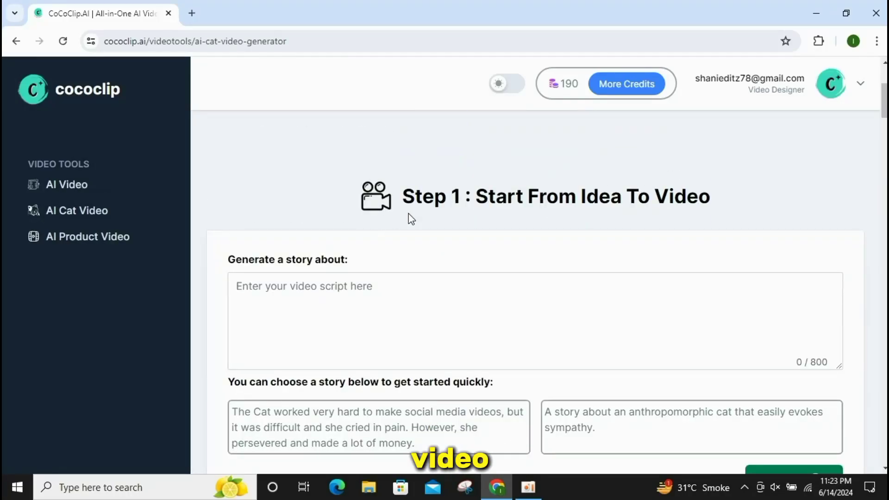
left_click_drag(408, 190, 647, 199)
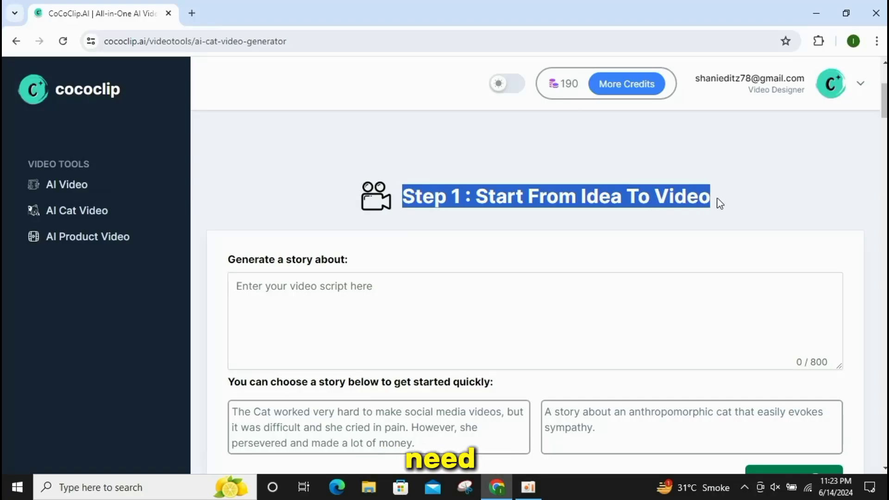
left_click_drag(707, 201, 732, 235)
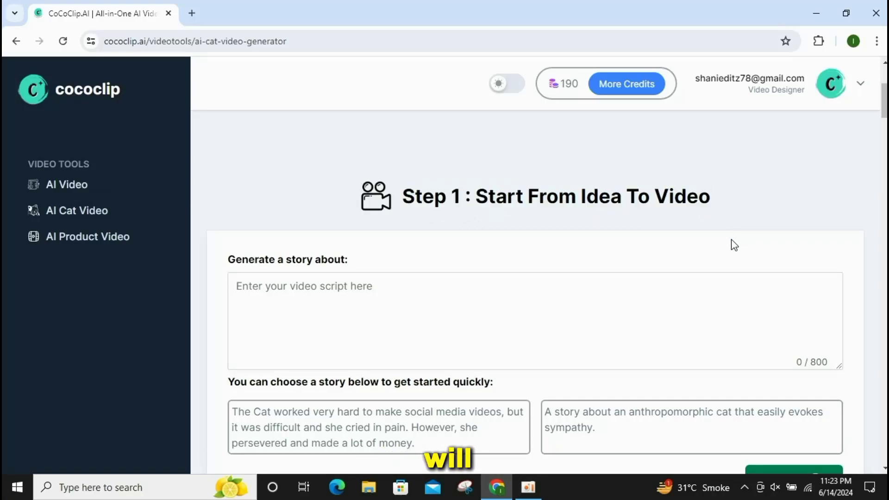
scroll(736, 247, "down", 2)
type("give me short story about poor cat make sure the story is 800 words only.")
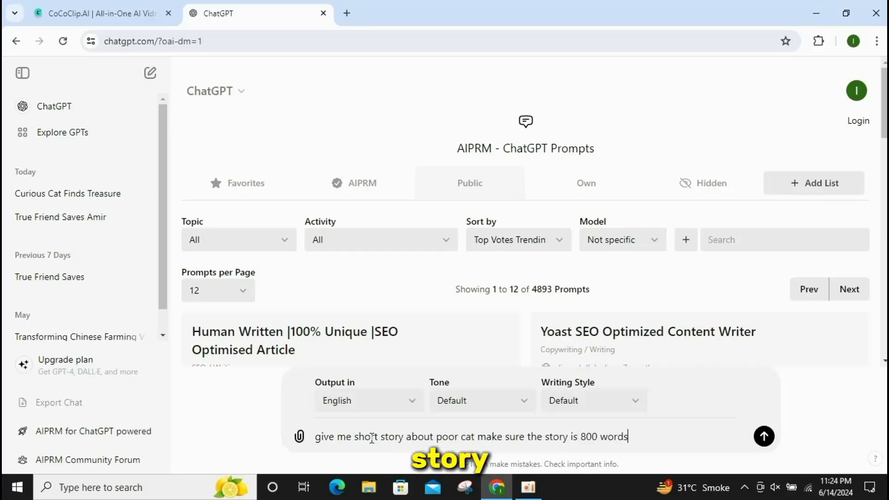
- Have ChatGPT write an 800-word poor-cat story, then condense it with 'write into short'
key("Return")
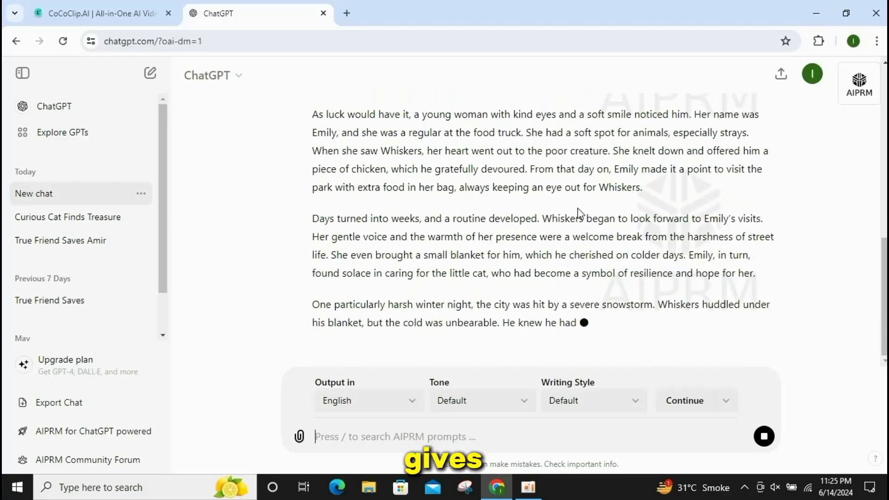
scroll(587, 255, "up", 10)
scroll(589, 257, "down", 10)
type("write int")
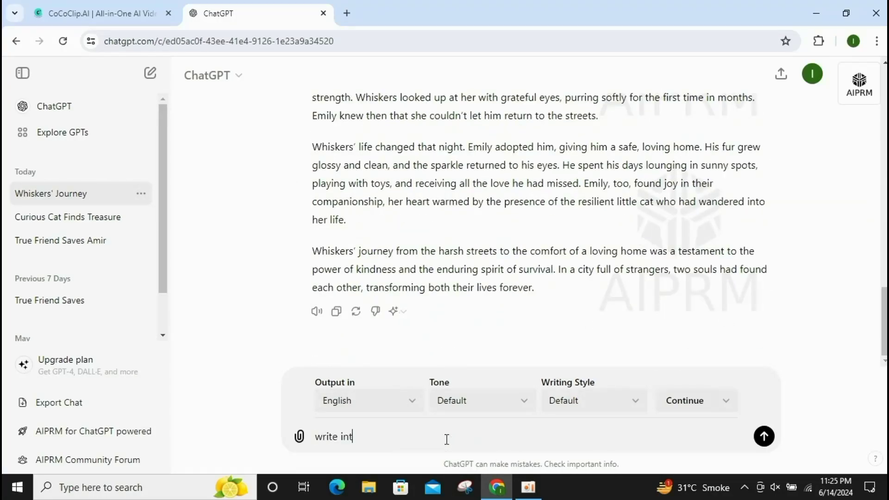
type("o short")
key("Return")
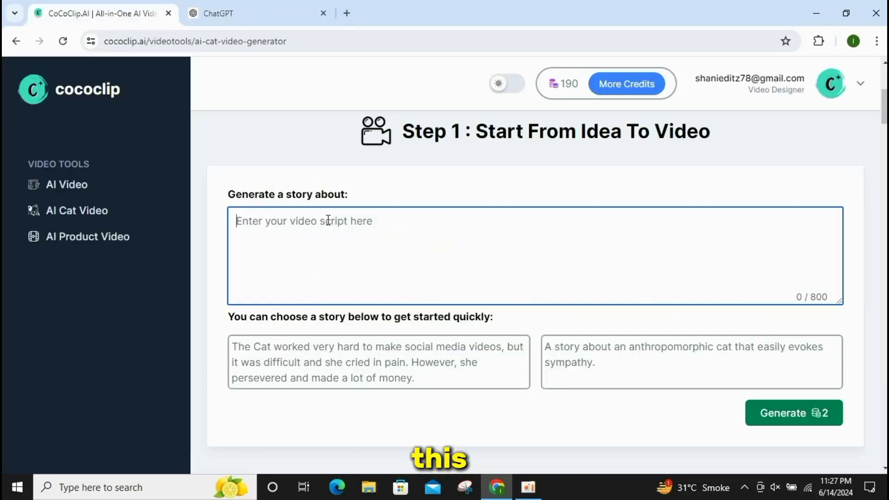
- Paste the Whiskers story without its title and generate the storyboard
right_click(326, 222)
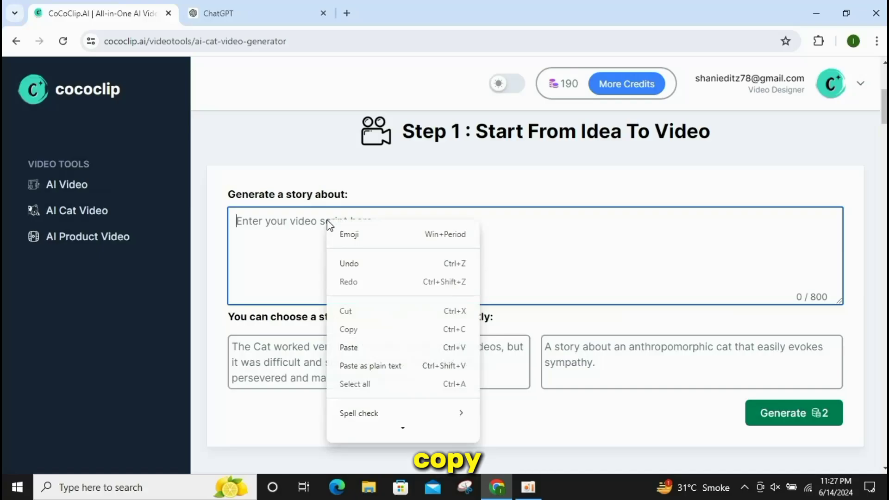
left_click(395, 347)
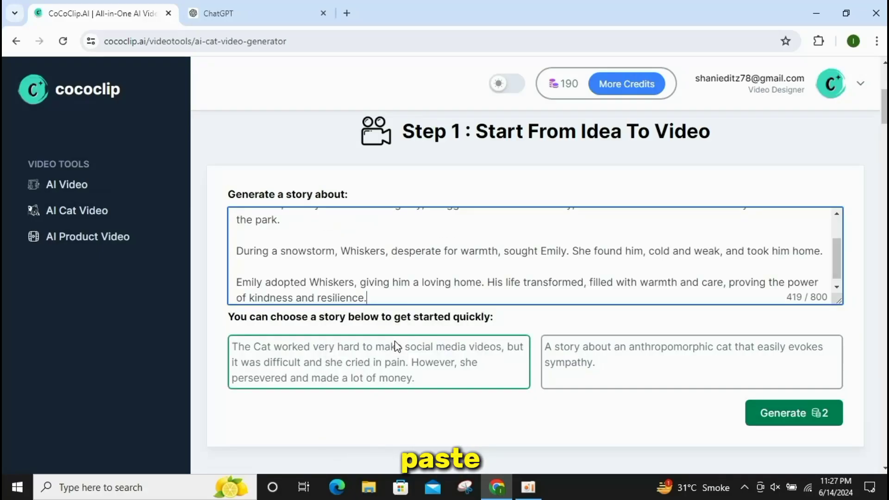
scroll(547, 258, "up", 5)
left_click(240, 238)
key("BackSpace")
key("BackSpace")
key("BackSpace")
scroll(417, 264, "down", 5)
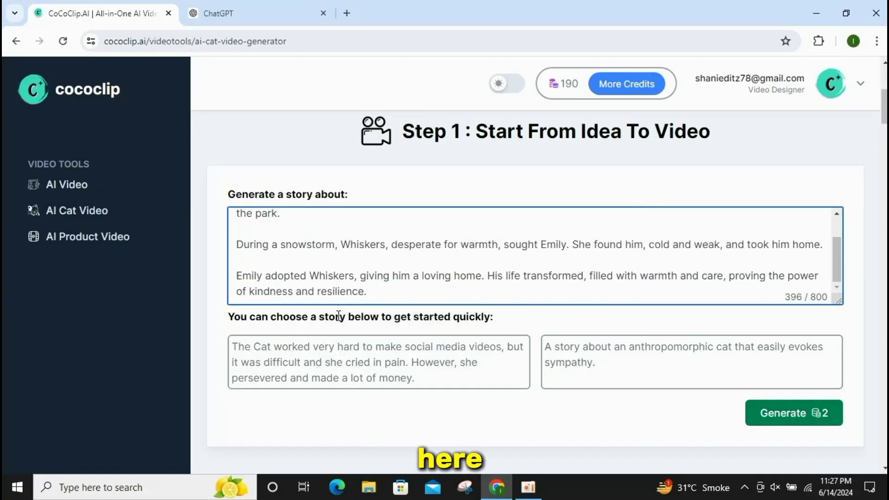
left_click(759, 425)
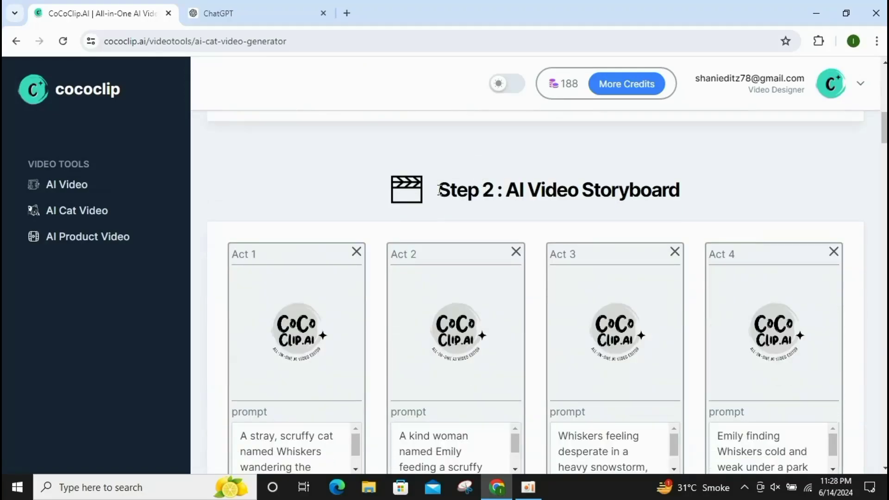
left_click_drag(438, 190, 486, 199)
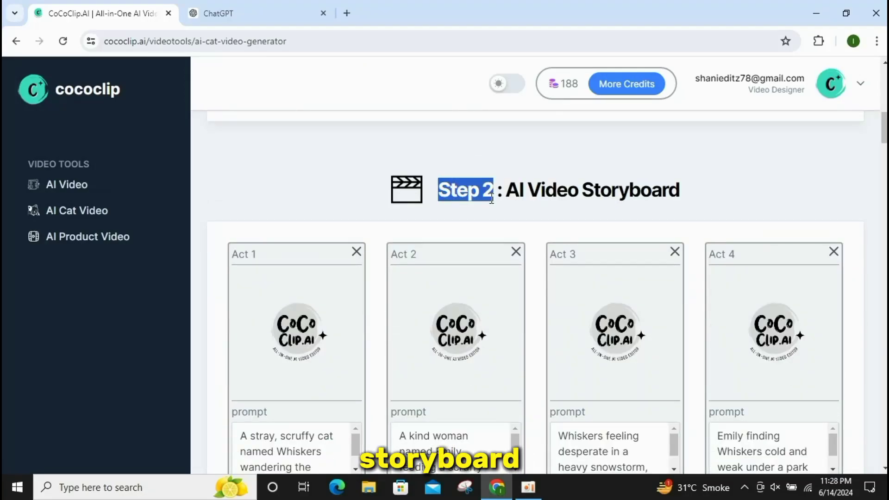
left_click(505, 191)
scroll(617, 250, "down", 1)
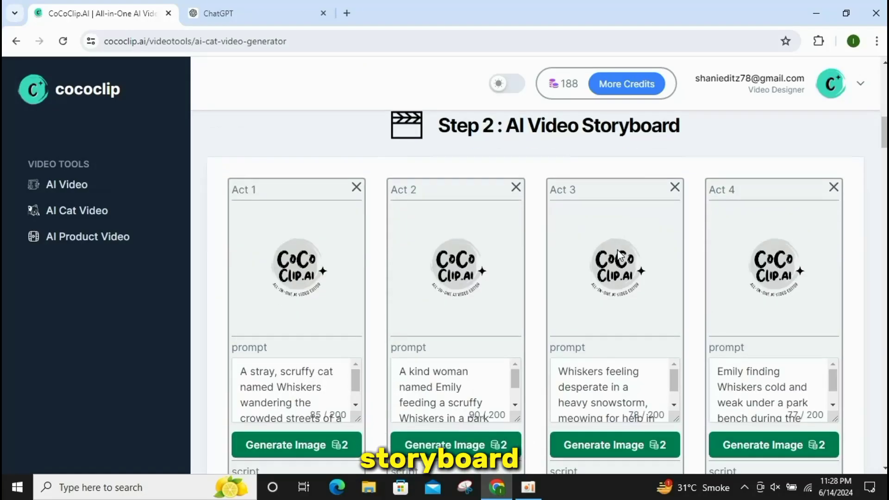
scroll(617, 251, "down", 1)
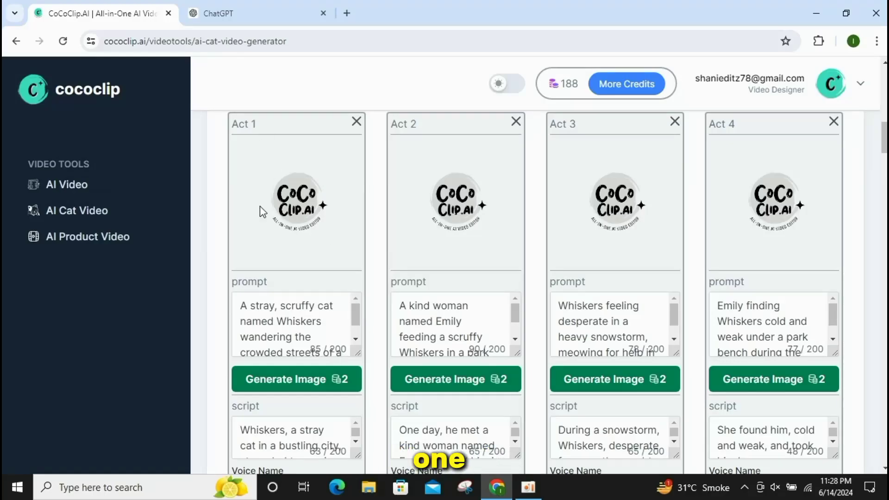
- Generate images for Acts 1, 2, 4 and 5, choosing the Female English Emma voice
left_click(301, 380)
scroll(301, 386, "down", 1)
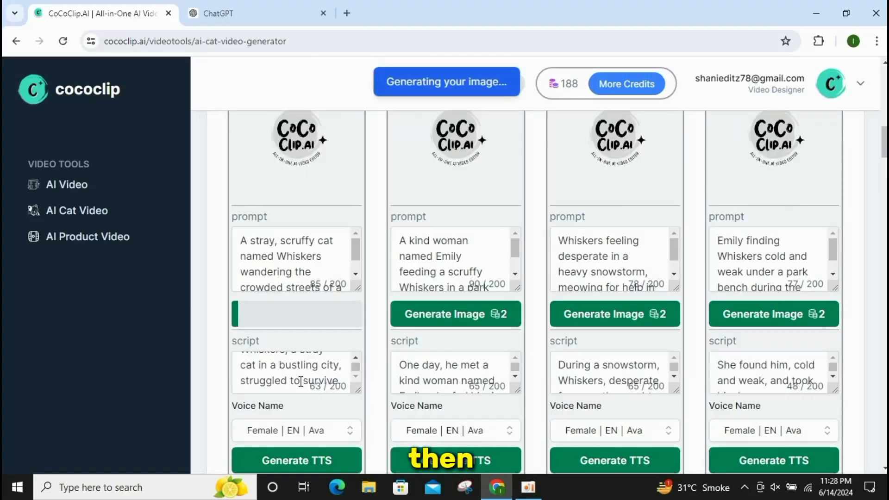
scroll(310, 374, "down", 1)
left_click(313, 366)
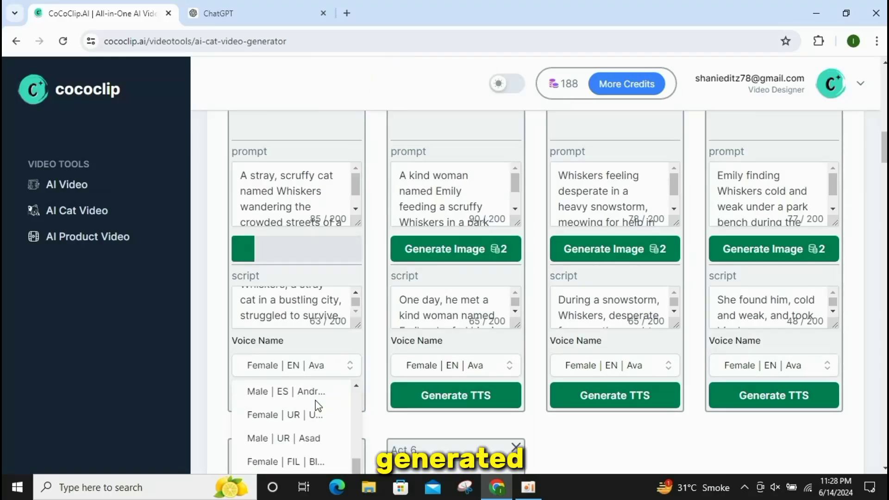
left_click(284, 416)
scroll(250, 278, "up", 3)
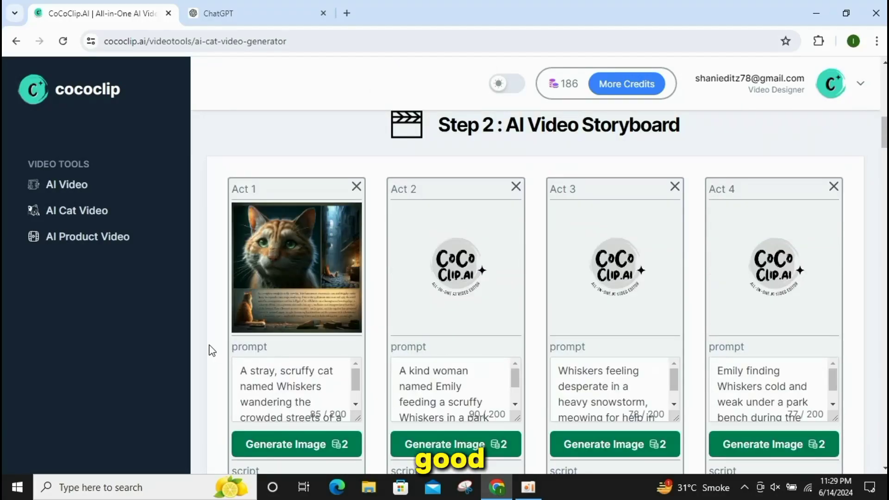
left_click(475, 445)
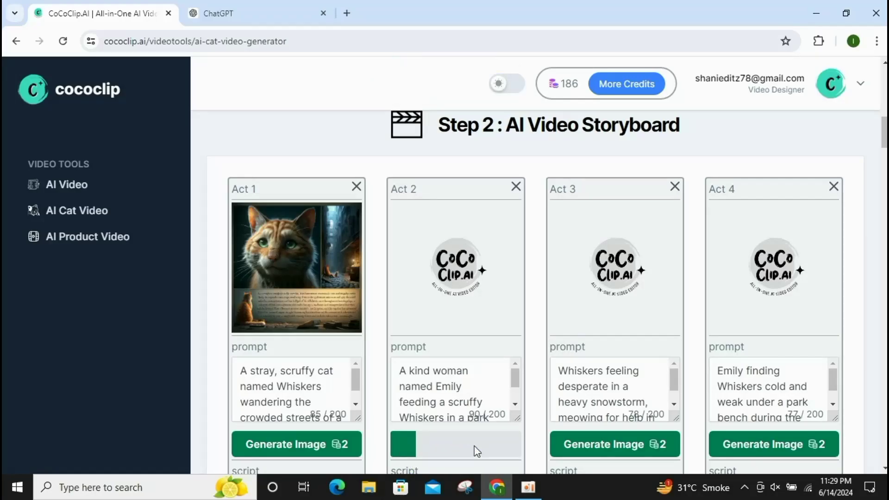
left_click(529, 486)
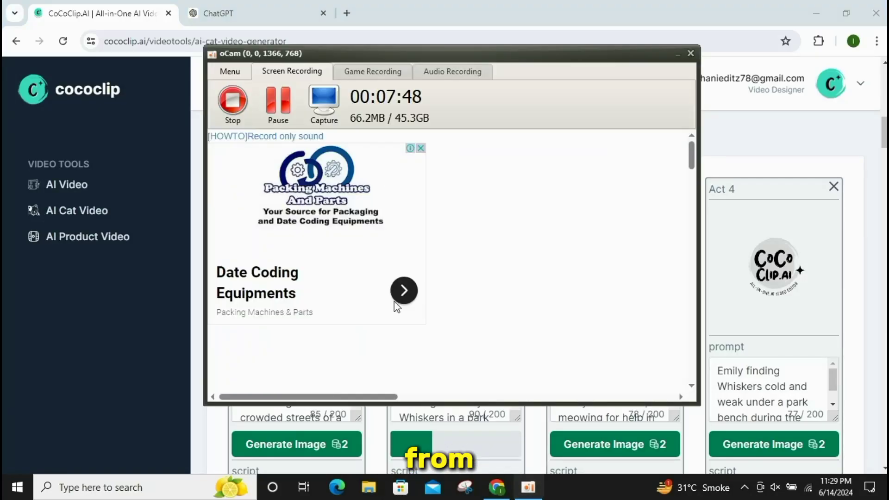
left_click(690, 53)
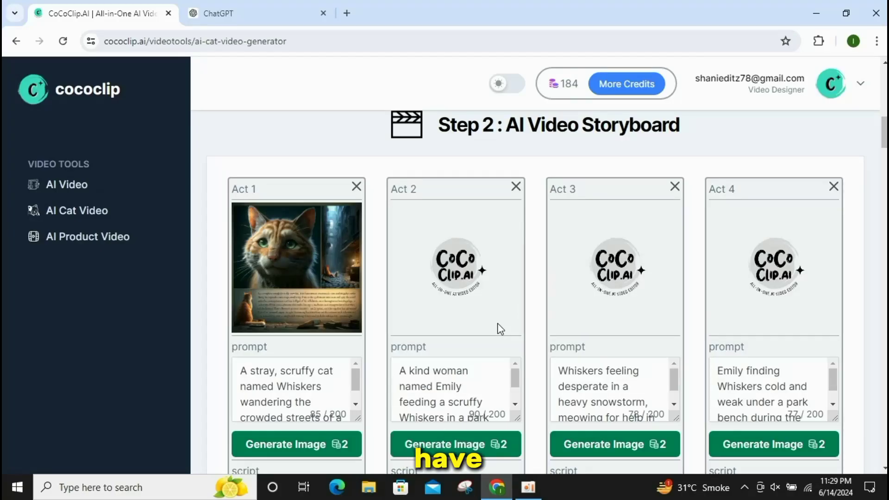
left_click(774, 444)
scroll(756, 440, "down", 6)
left_click(297, 445)
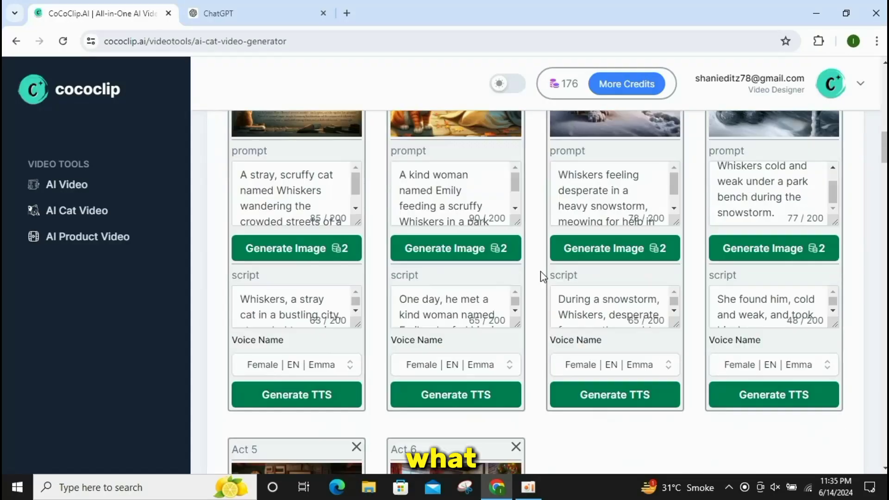
scroll(541, 271, "down", 3)
scroll(541, 271, "up", 5)
scroll(541, 271, "down", 3)
- Generate voice narration for Acts 1 through 5 and regenerate Act 5's image
left_click(275, 330)
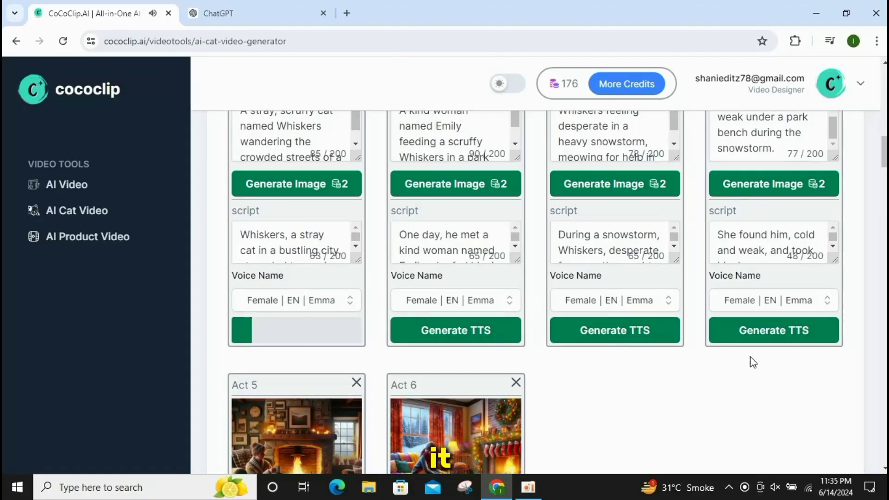
left_click(519, 329)
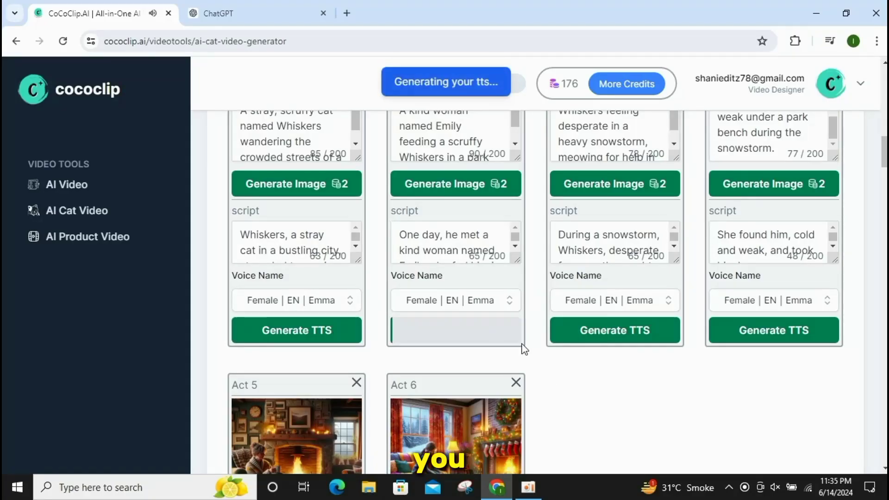
left_click(586, 330)
left_click(772, 332)
scroll(555, 340, "down", 3)
left_click(297, 447)
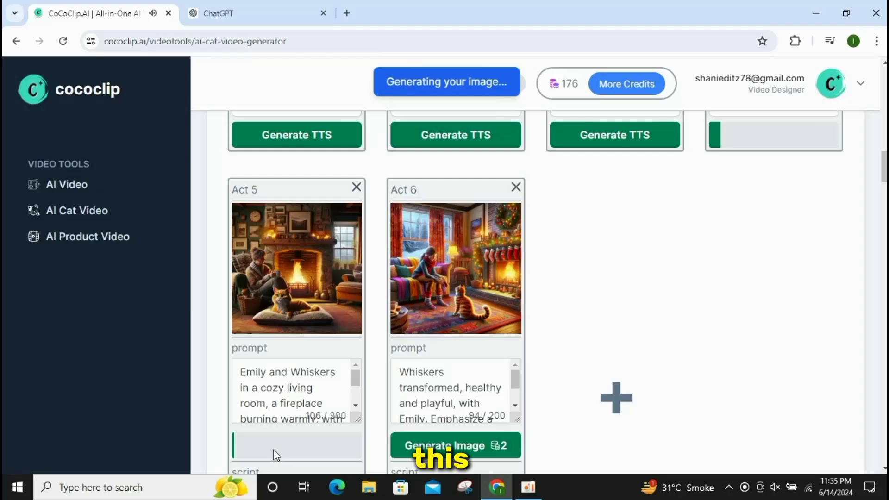
scroll(376, 374, "down", 3)
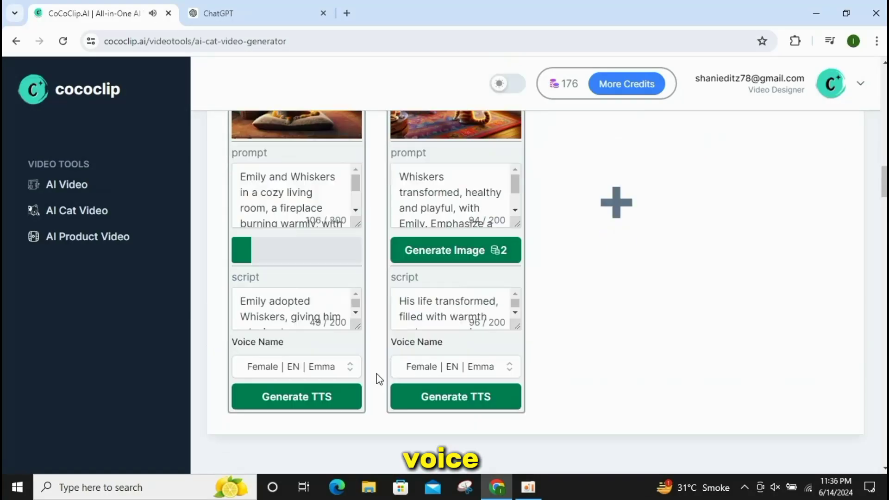
left_click(297, 396)
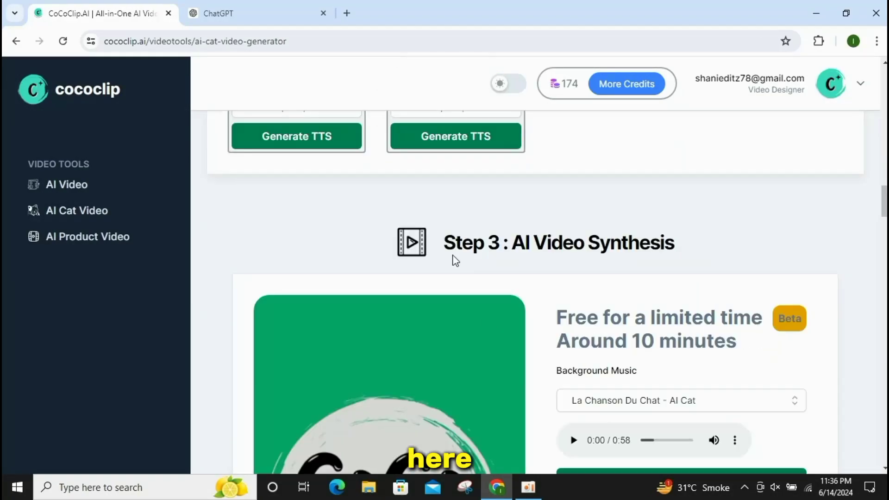
left_click_drag(452, 258, 609, 268)
- Synthesize the Whiskers video with La Chanson Du Chat music and watch it fullscreen
left_click(587, 261)
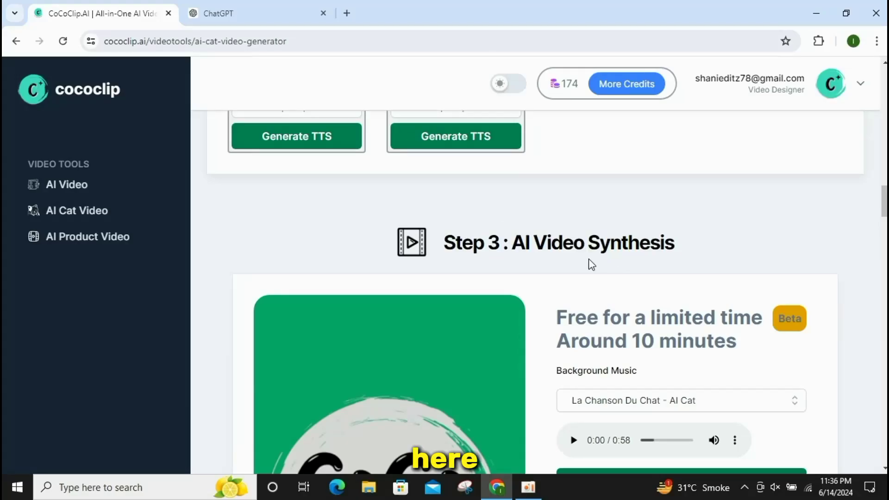
scroll(588, 259, "down", 2)
left_click(619, 272)
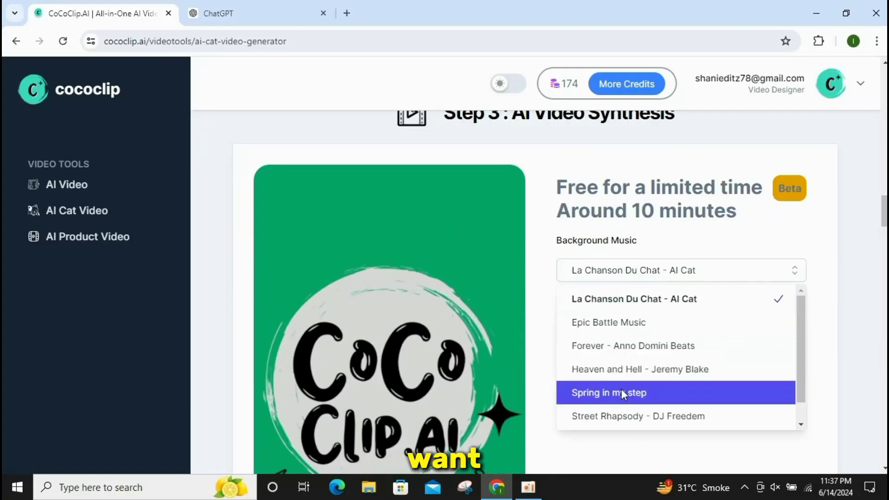
left_click(541, 341)
left_click(634, 360)
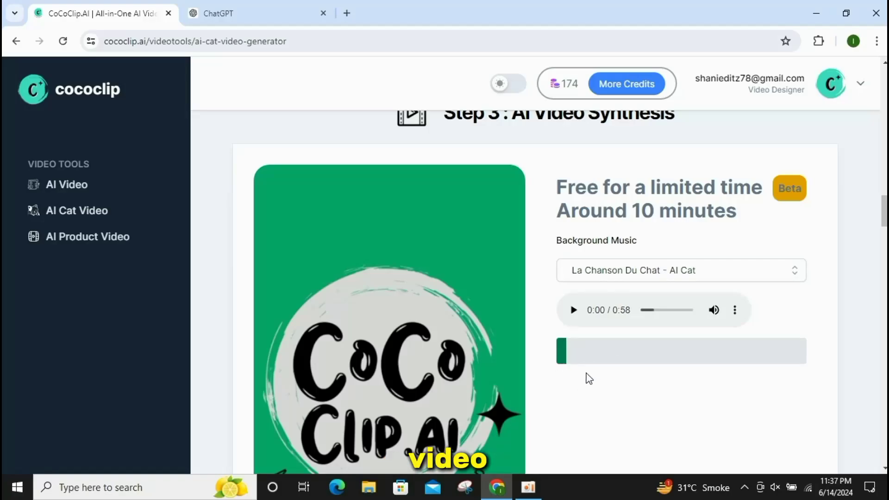
scroll(597, 361, "down", 1)
scroll(615, 358, "down", 2)
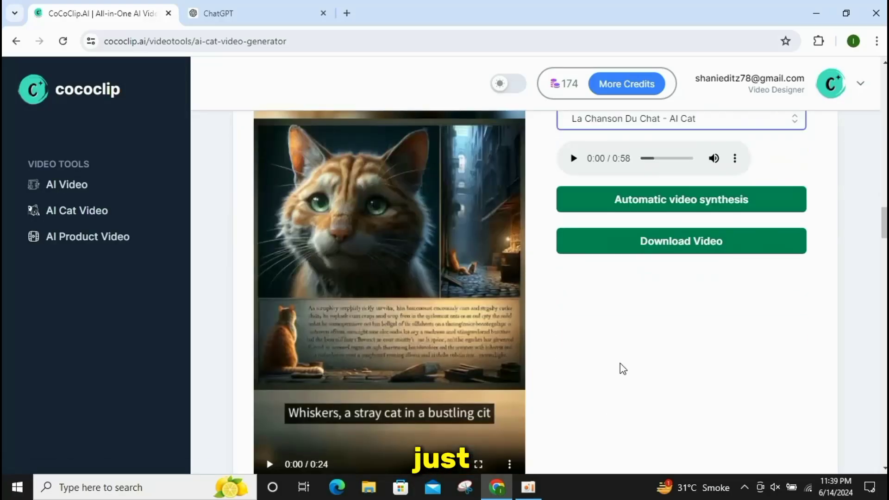
scroll(369, 196, "down", 2)
left_click(477, 333)
left_click(17, 472)
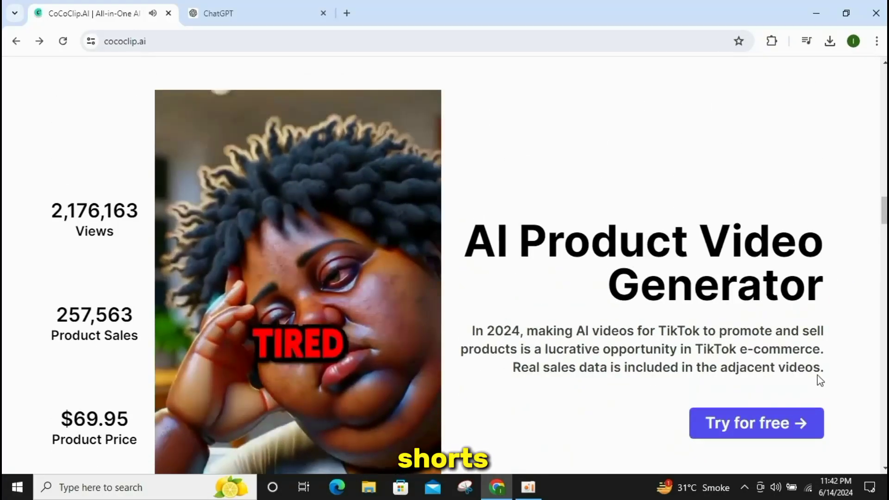
- Launch the AI Product Video Generator from Try for free, declining the cookie request
left_click(717, 425)
left_click(495, 300)
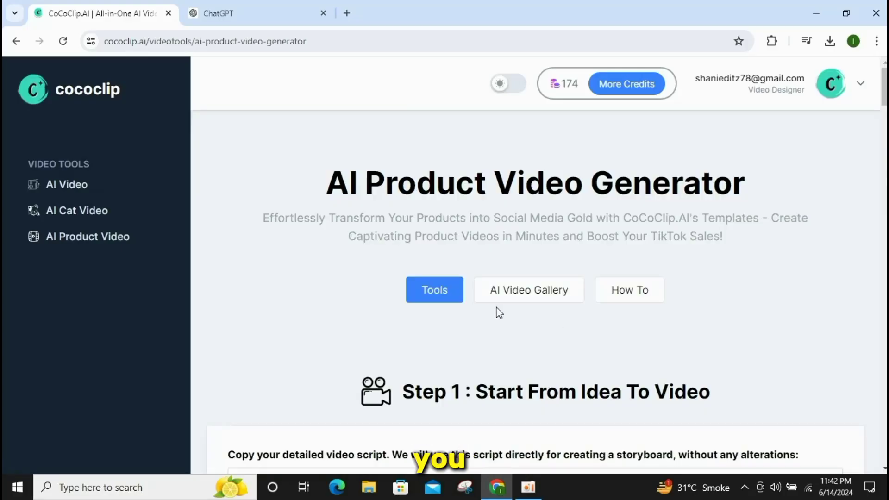
scroll(668, 314, "down", 3)
scroll(669, 320, "down", 2)
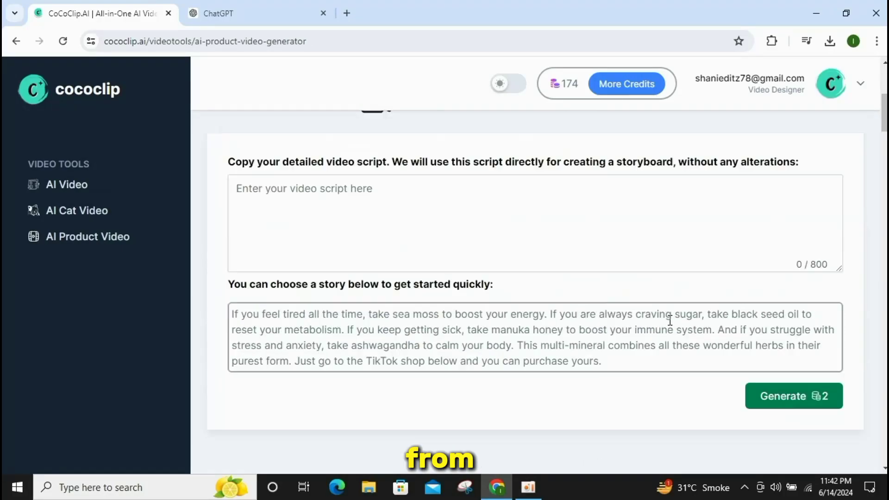
scroll(445, 276, "up", 2)
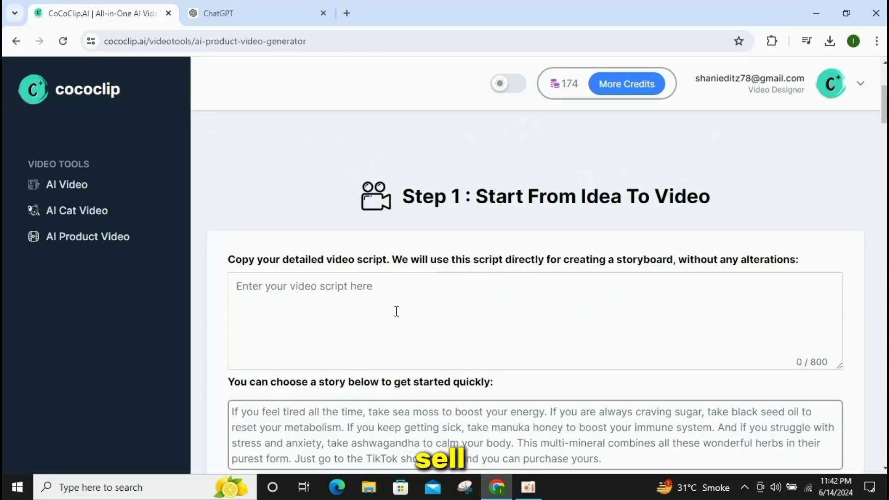
- In ChatGPT, request a Shani Honey story with the product name corrected, then a shorter version
key("ctrl+Tab")
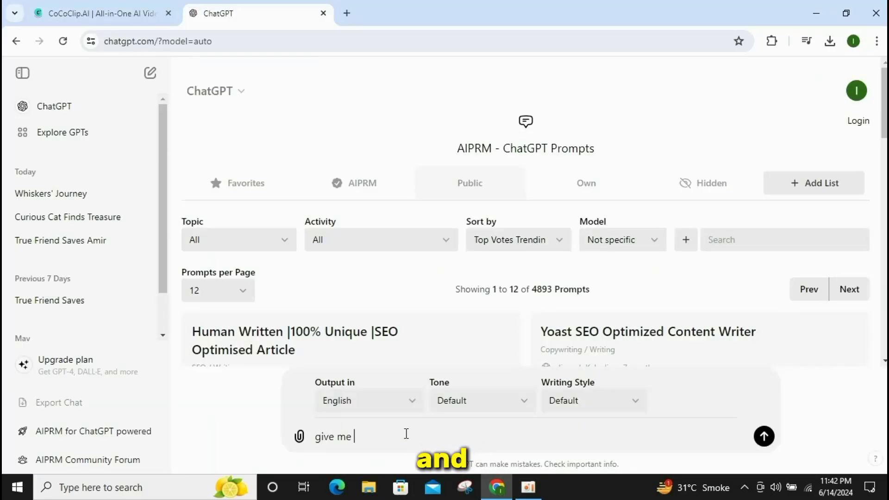
type("short story of my prouct Shani Honey")
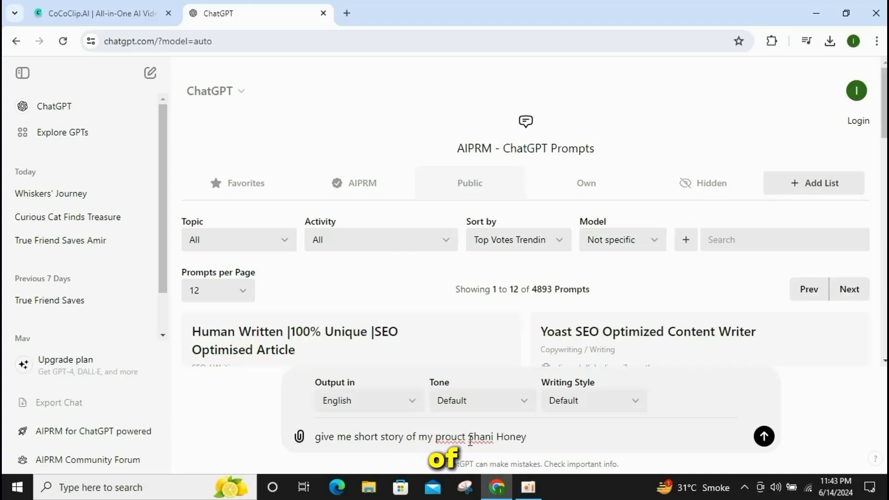
left_click(452, 436)
type("d")
left_click(560, 436)
type(".")
left_click(764, 436)
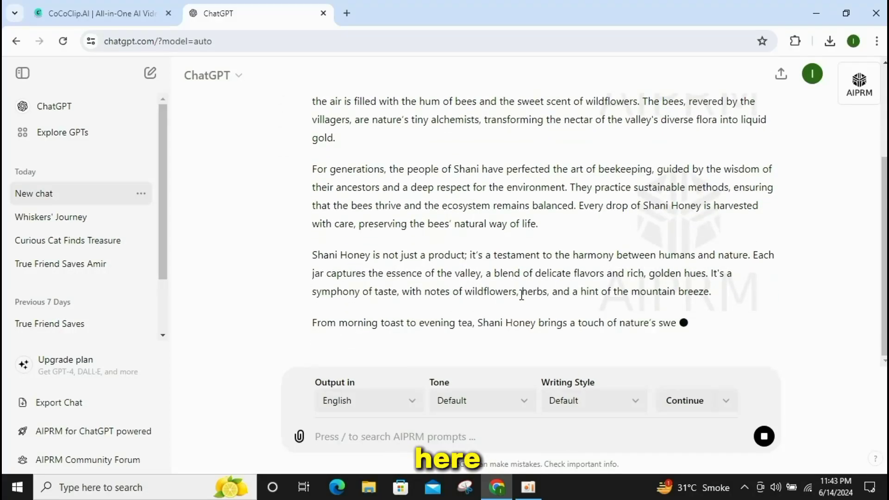
type("wr")
type("ort")
left_click(766, 438)
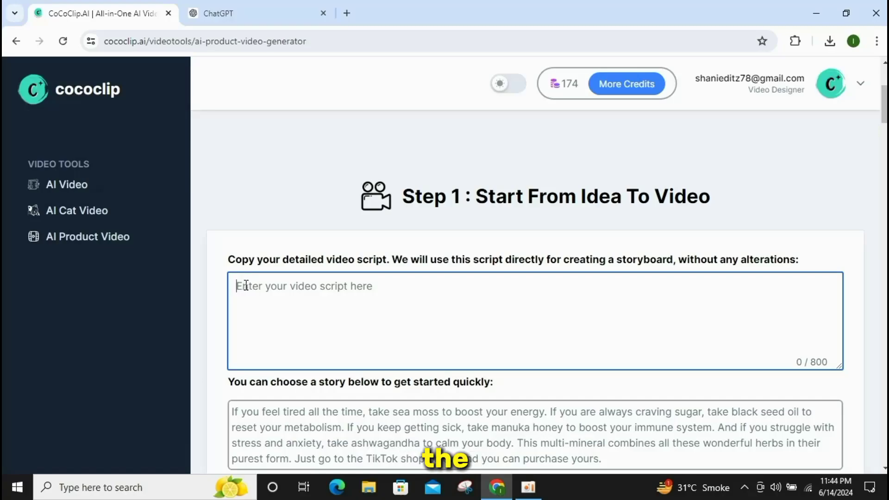
- Paste the Shani Honey story into the script box and generate the storyboard
right_click(238, 283)
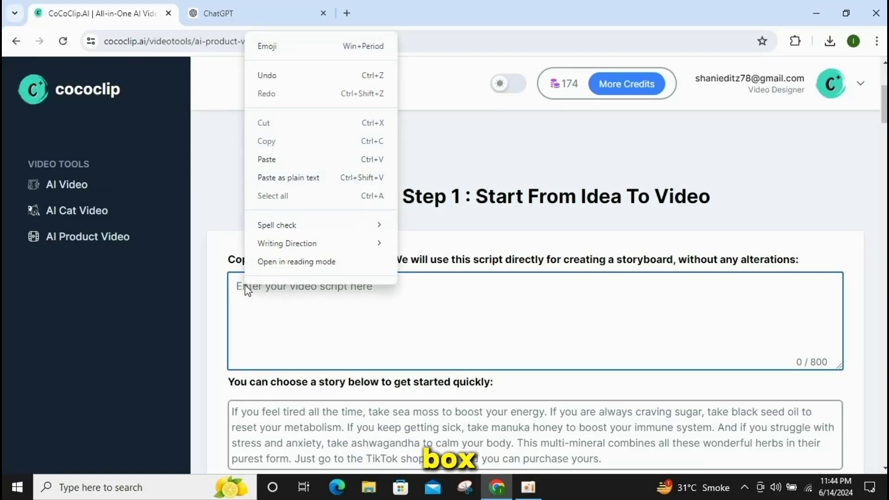
left_click(264, 160)
scroll(852, 372, "down", 3)
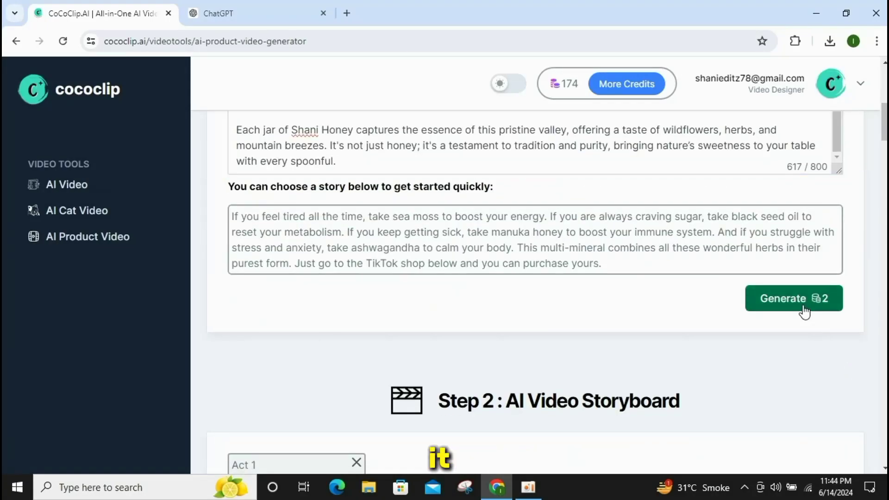
left_click(803, 305)
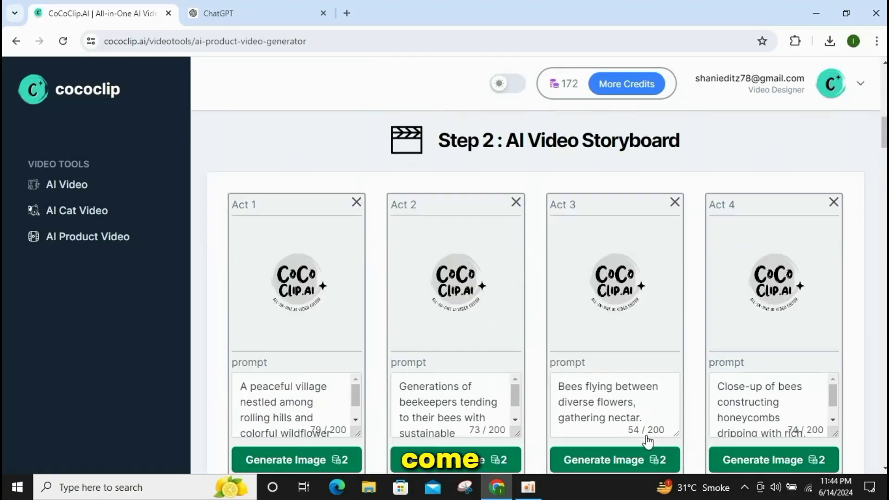
scroll(646, 442, "down", 2)
scroll(486, 417, "up", 1)
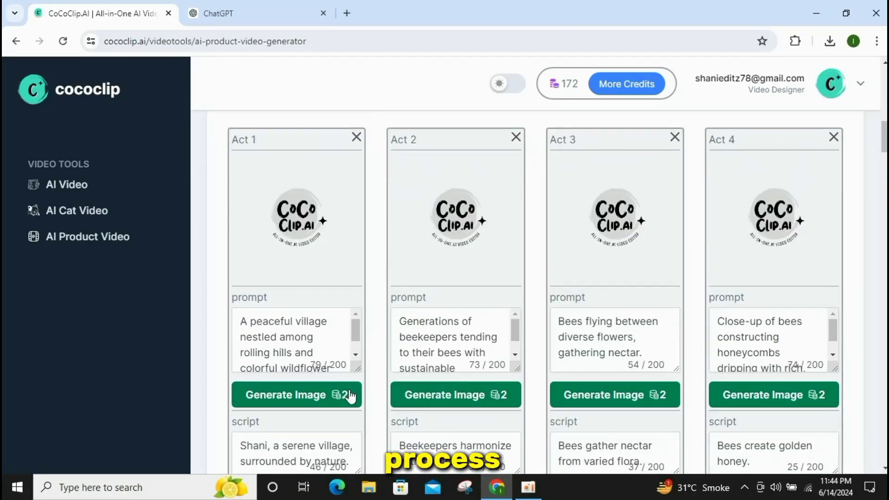
- Generate the Act 1 image, pick Tranquility - Anno Domini Beats music, and start video synthesis
left_click(349, 393)
left_click(436, 397)
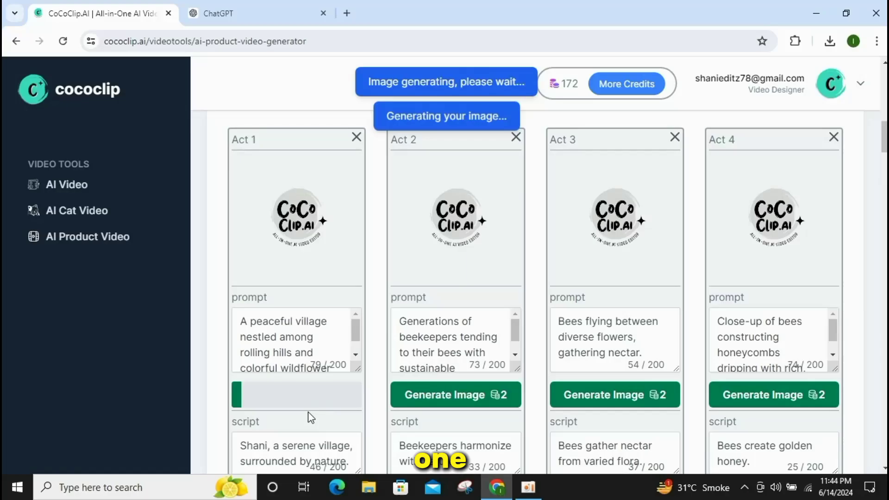
scroll(308, 340, "down", 1)
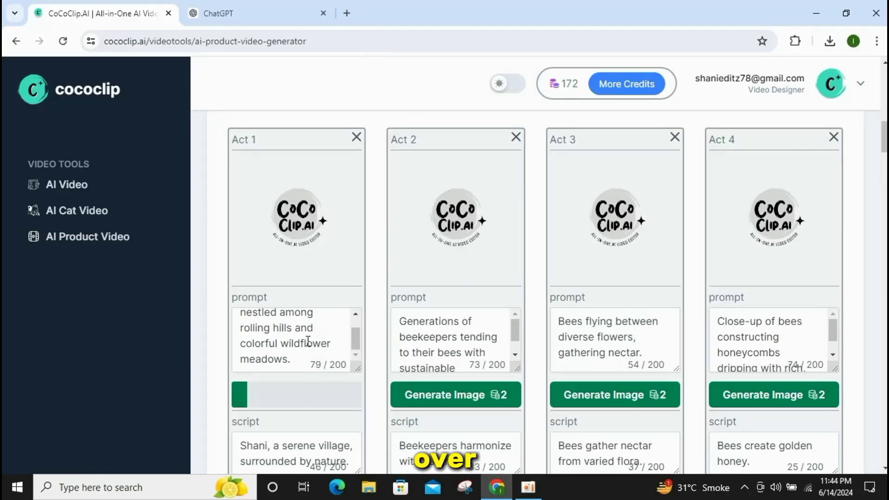
scroll(313, 347, "up", 1)
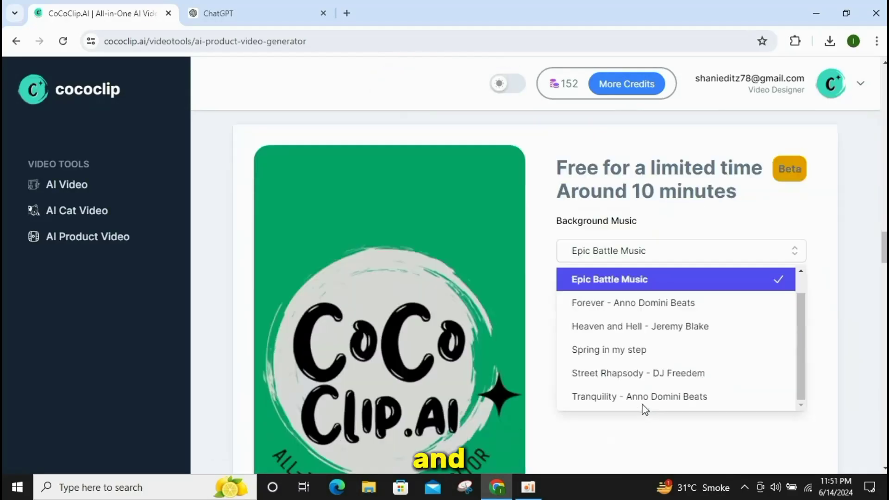
scroll(643, 410, "down", 2)
scroll(640, 410, "up", 1)
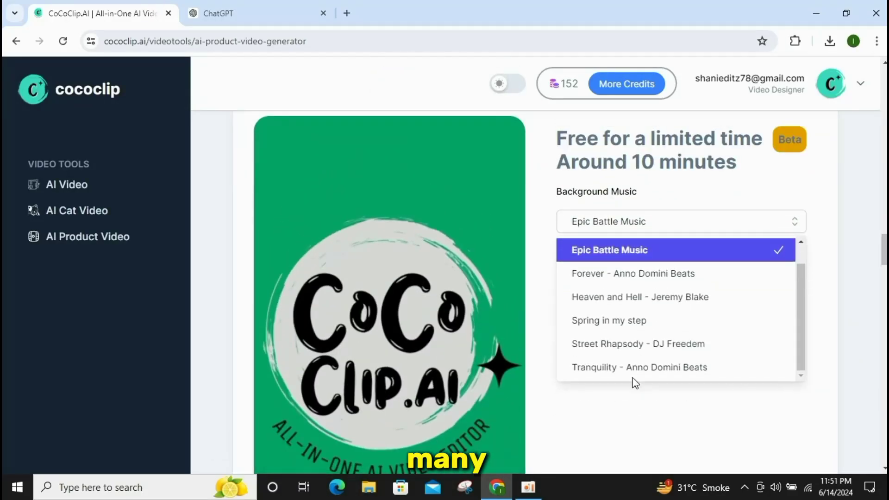
left_click(622, 367)
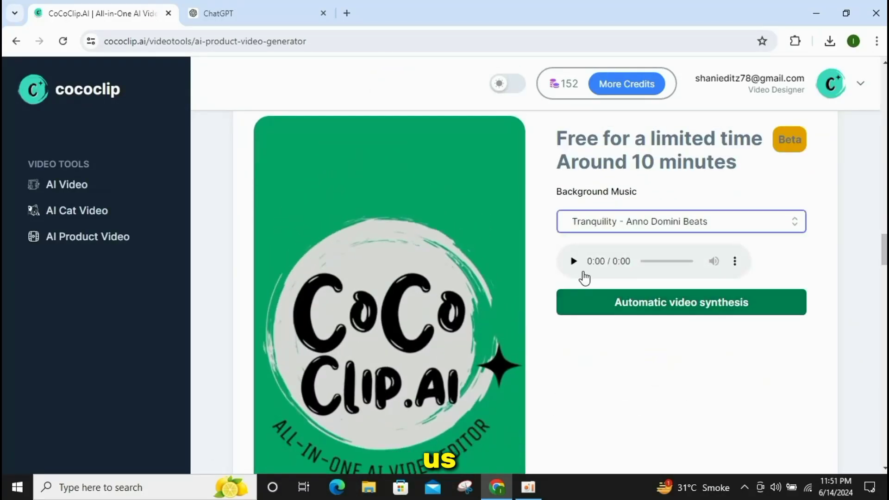
left_click(640, 310)
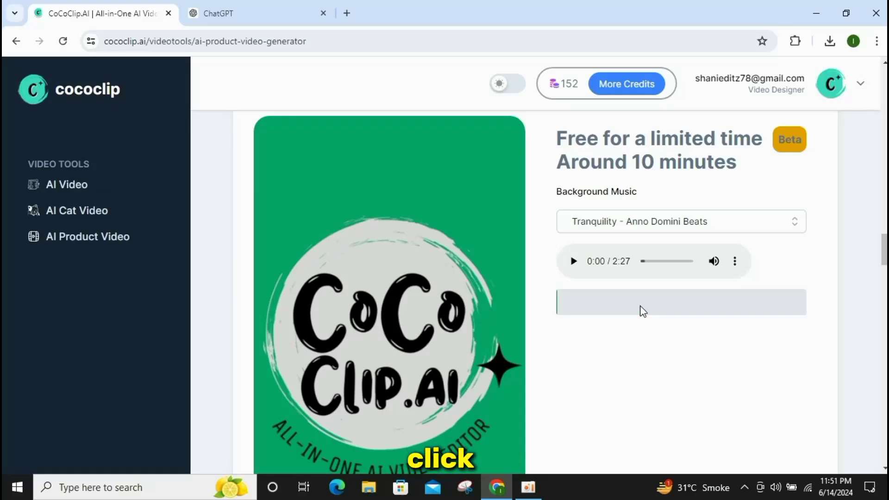